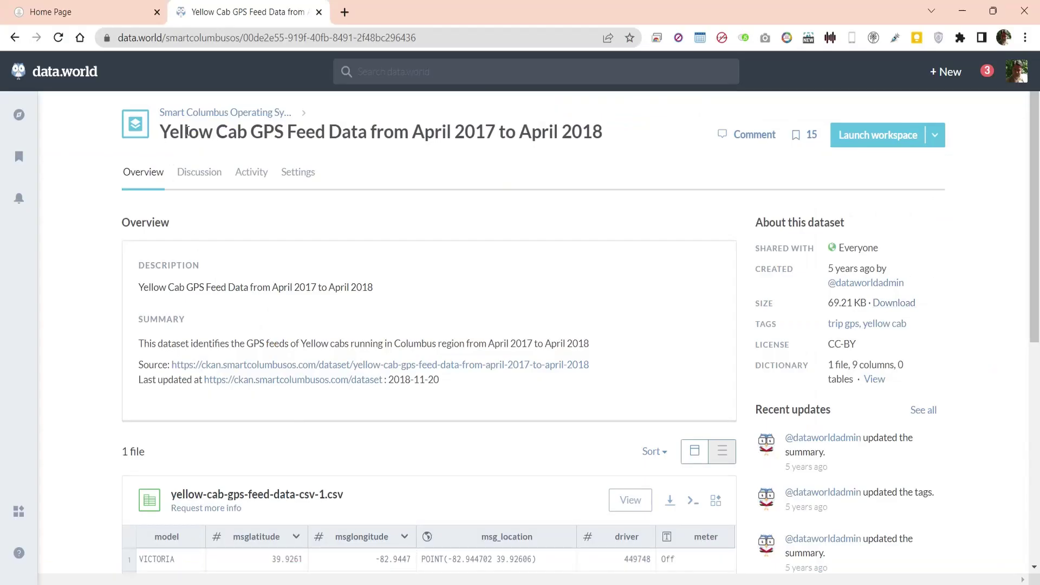
# - Download the Yellow Cab GPS feed from data.world and open yellow_cab_gps_feed_data_csv_1.xlsx
pyautogui.moveTo(160, 131); pyautogui.dragTo(607, 135)
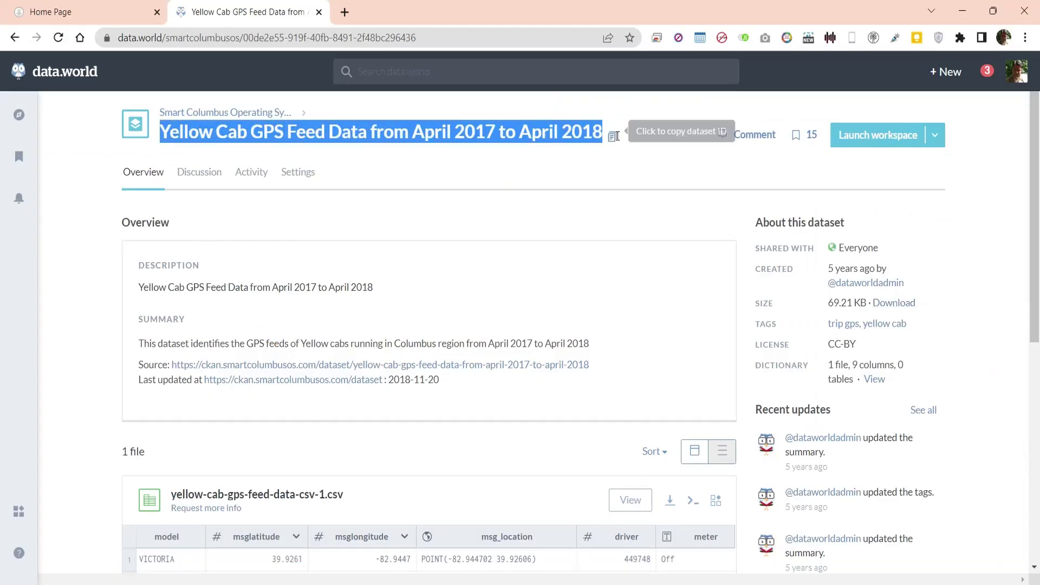
pyautogui.click(583, 222)
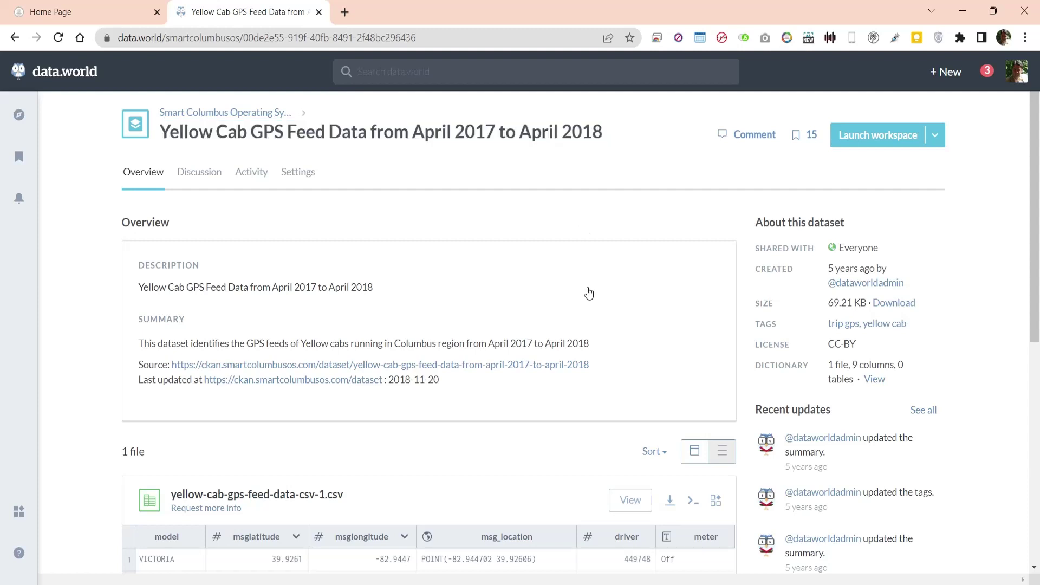
pyautogui.click(896, 305)
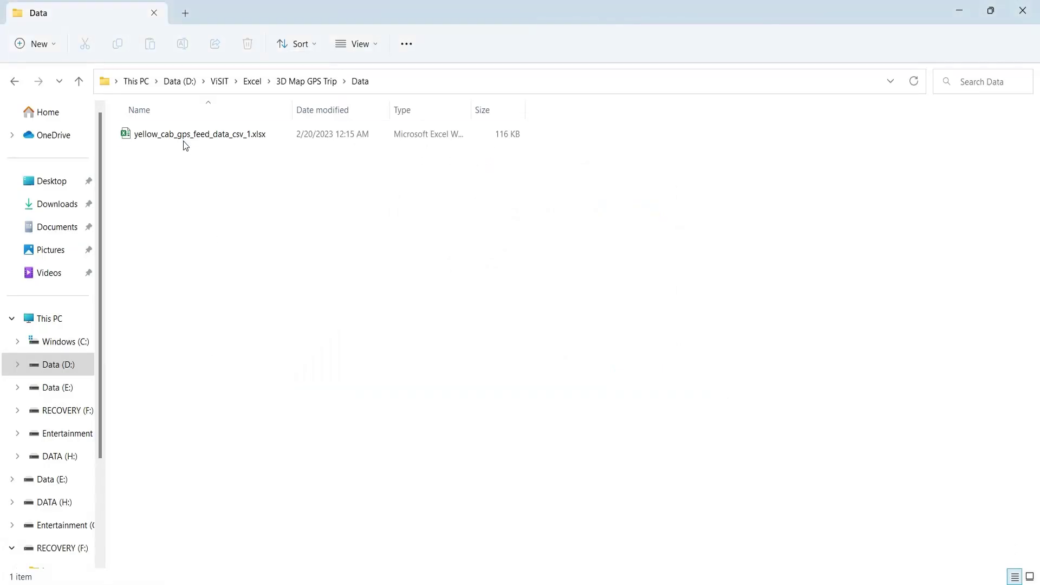
pyautogui.click(183, 135)
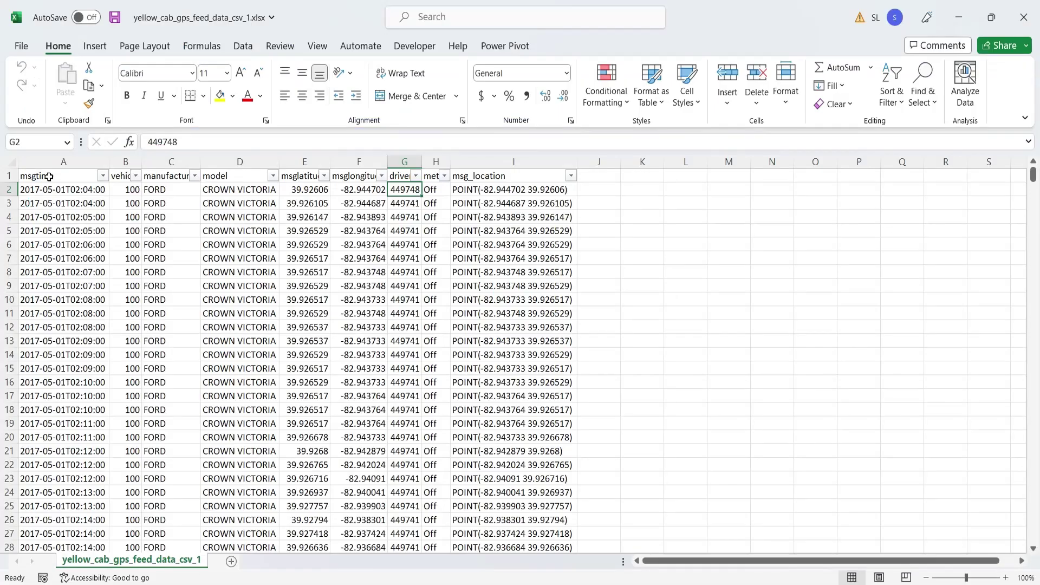
pyautogui.click(49, 176)
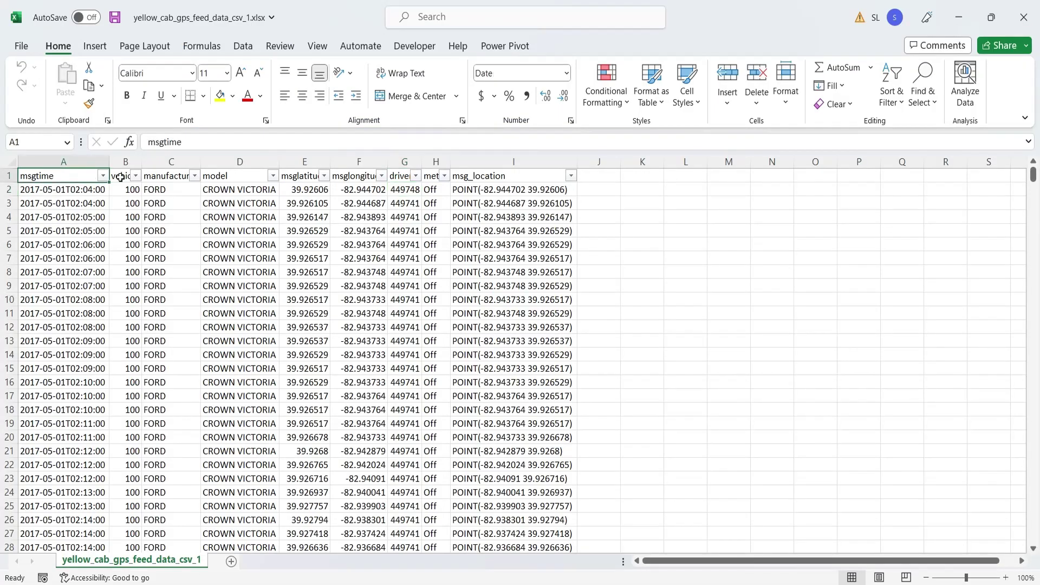
pyautogui.click(120, 178)
pyautogui.click(159, 178)
pyautogui.click(213, 178)
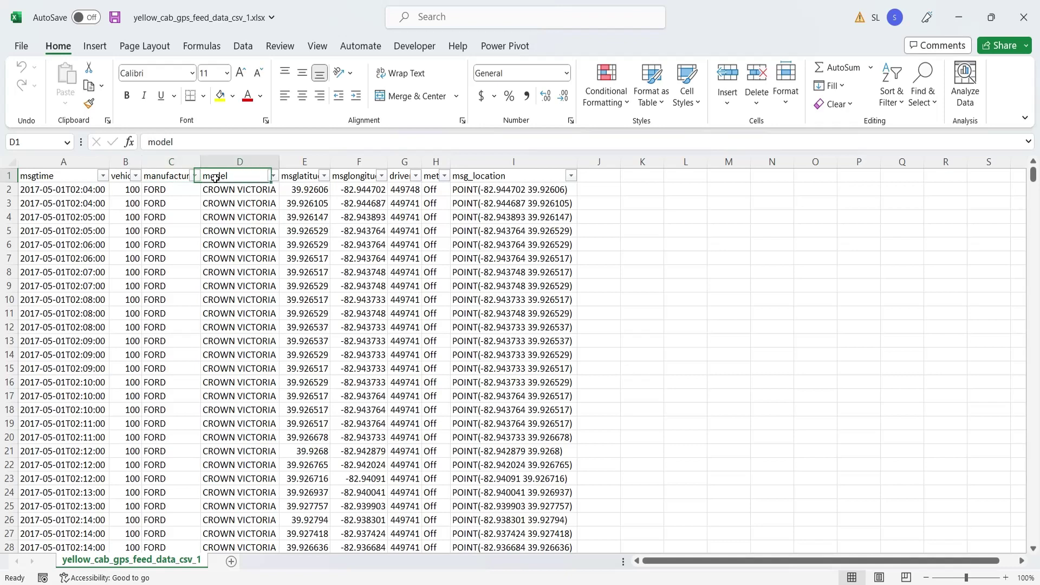
pyautogui.click(296, 176)
pyautogui.click(345, 176)
pyautogui.click(394, 175)
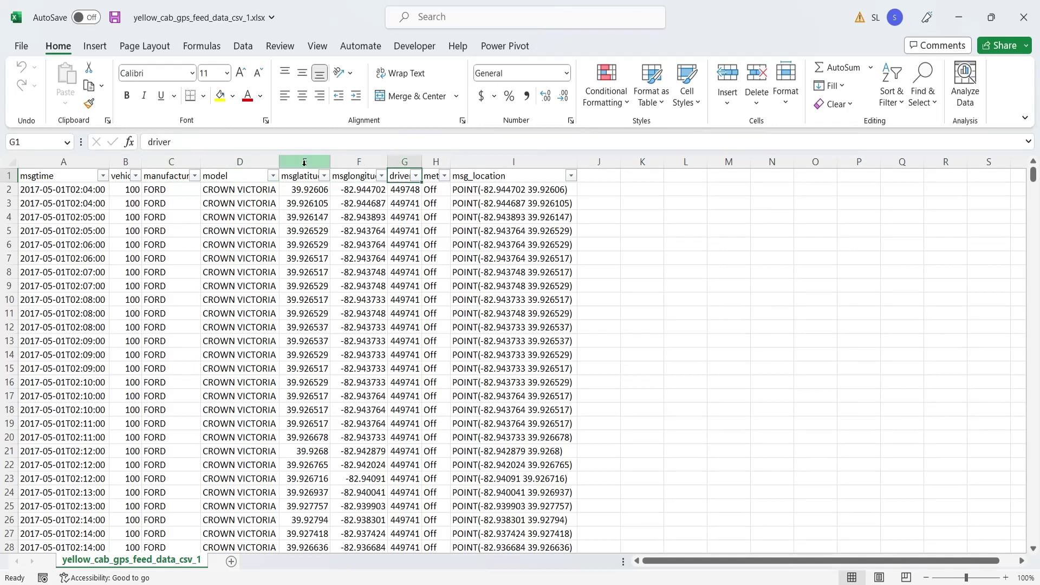
pyautogui.moveTo(304, 162); pyautogui.dragTo(354, 161)
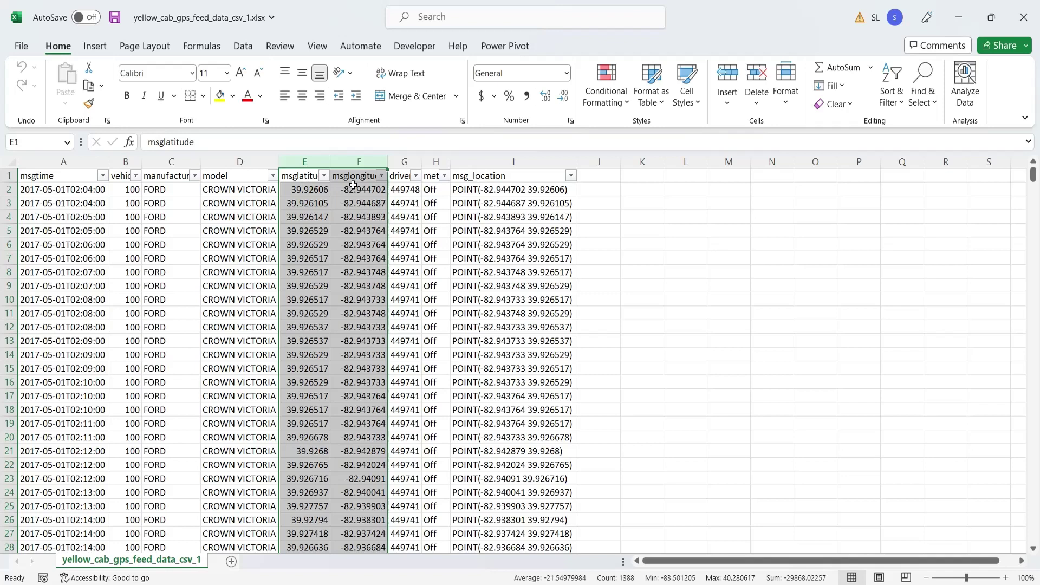
pyautogui.click(404, 176)
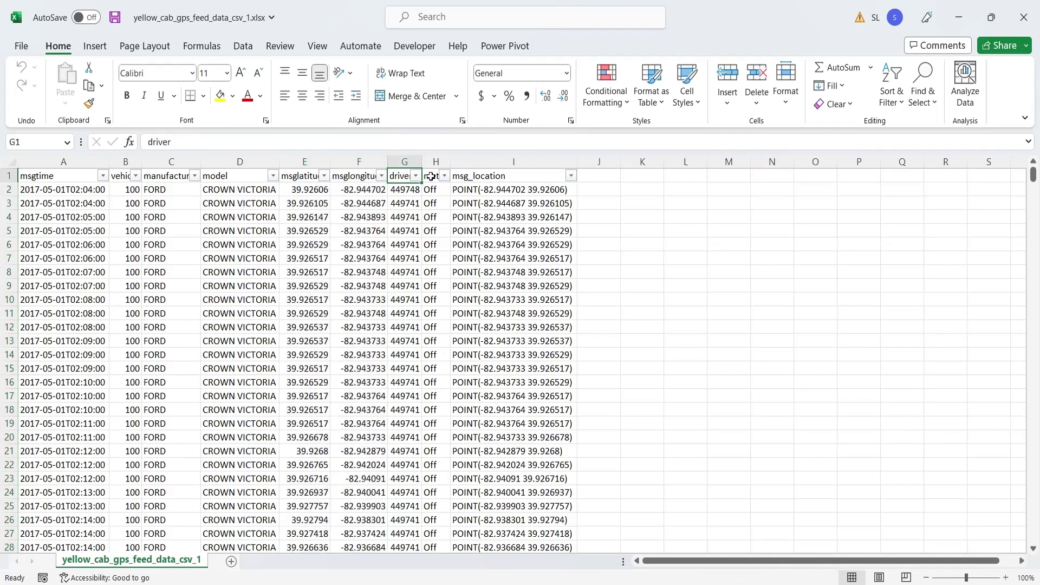
pyautogui.press('Right')
pyautogui.press('Right')
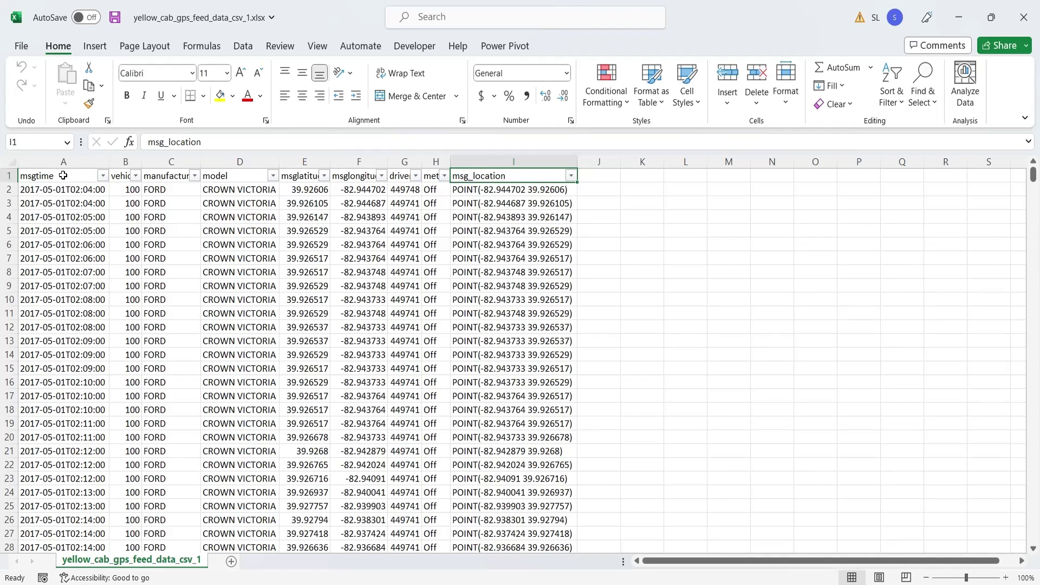
pyautogui.moveTo(61, 174); pyautogui.dragTo(56, 286)
# - Head column J 'time' and begin =TIMEVALUE(SUBSTITUTE(A2,"T", in J2
pyautogui.click(610, 175)
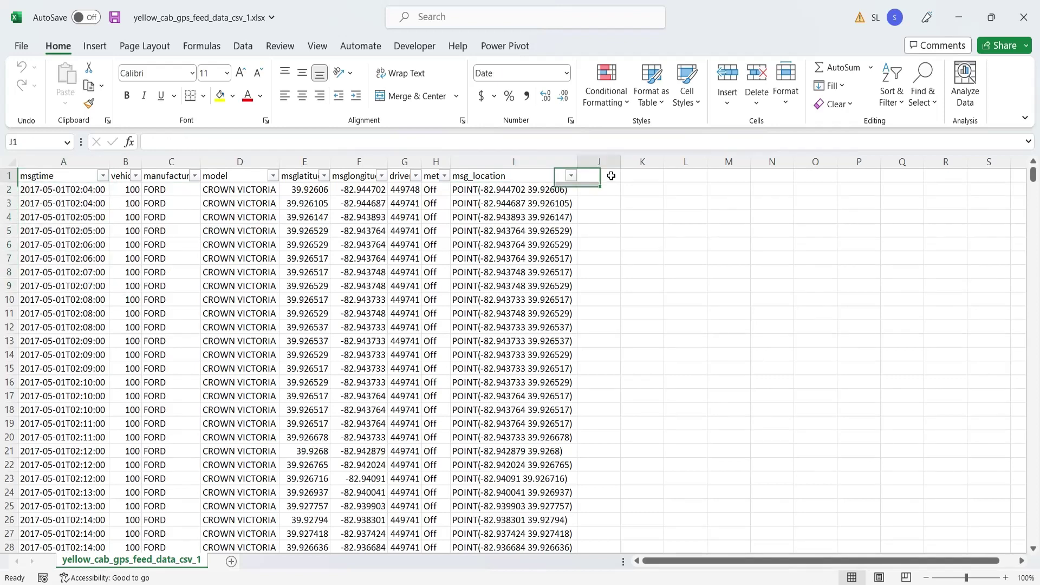
pyautogui.write('ti')
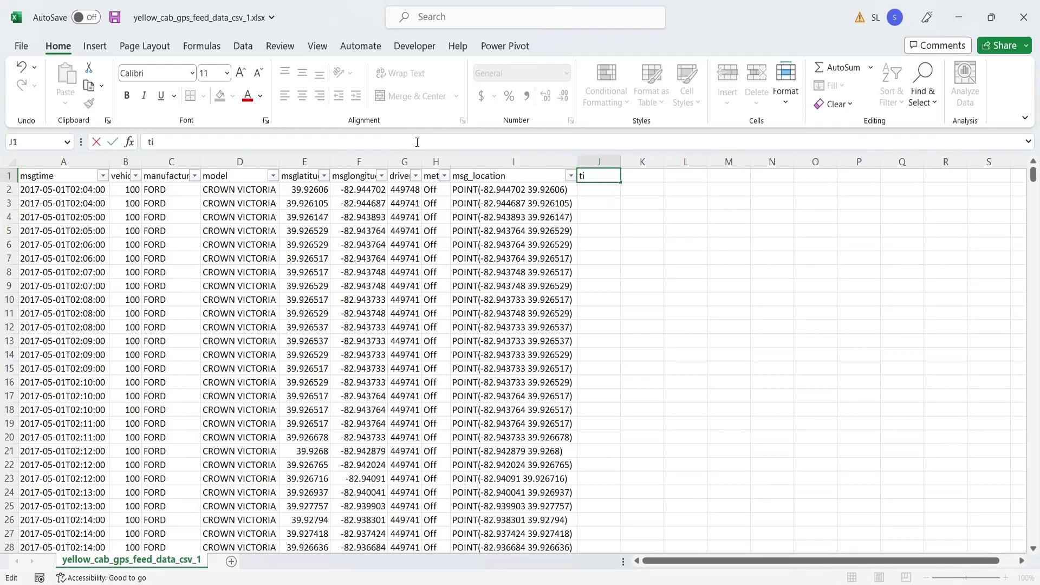
pyautogui.write('me')
pyautogui.press('Return')
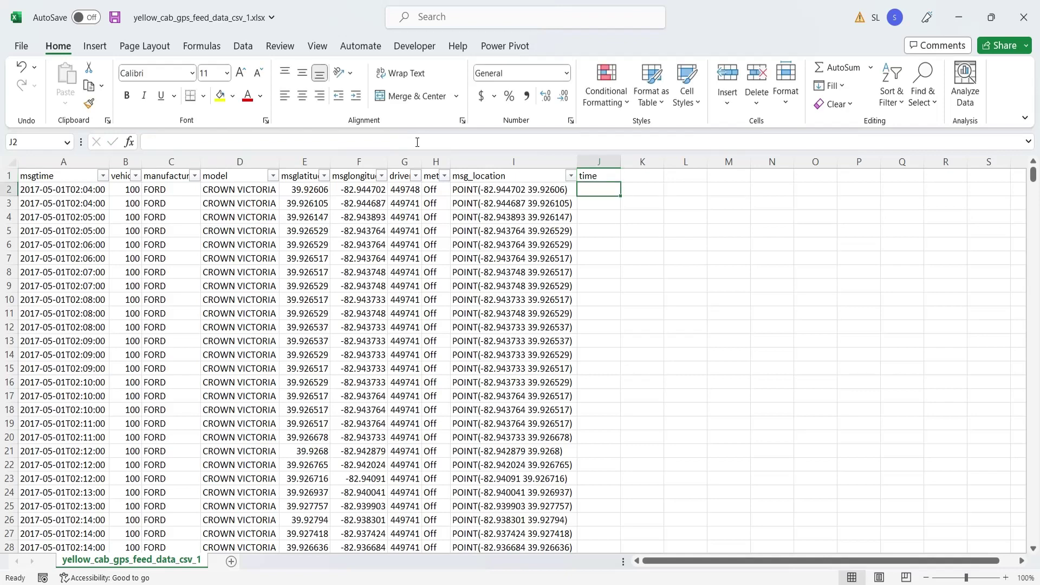
pyautogui.write('=time')
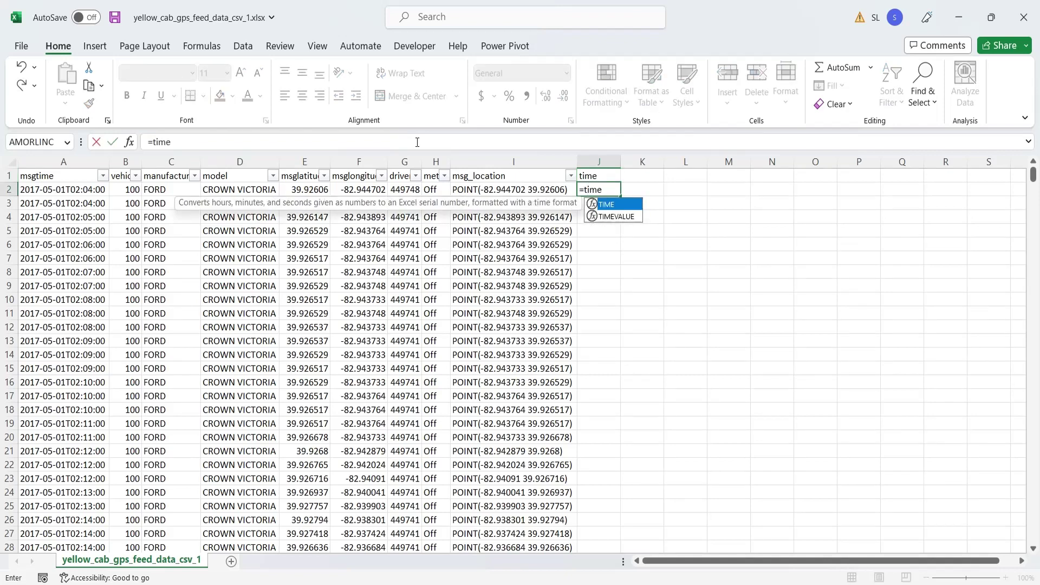
pyautogui.write('value(')
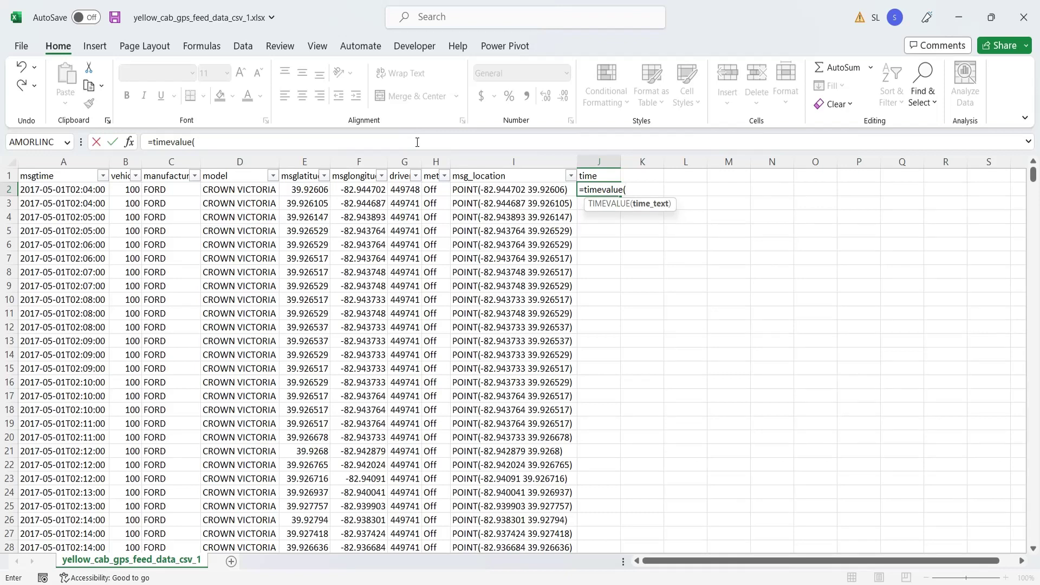
pyautogui.write('substi')
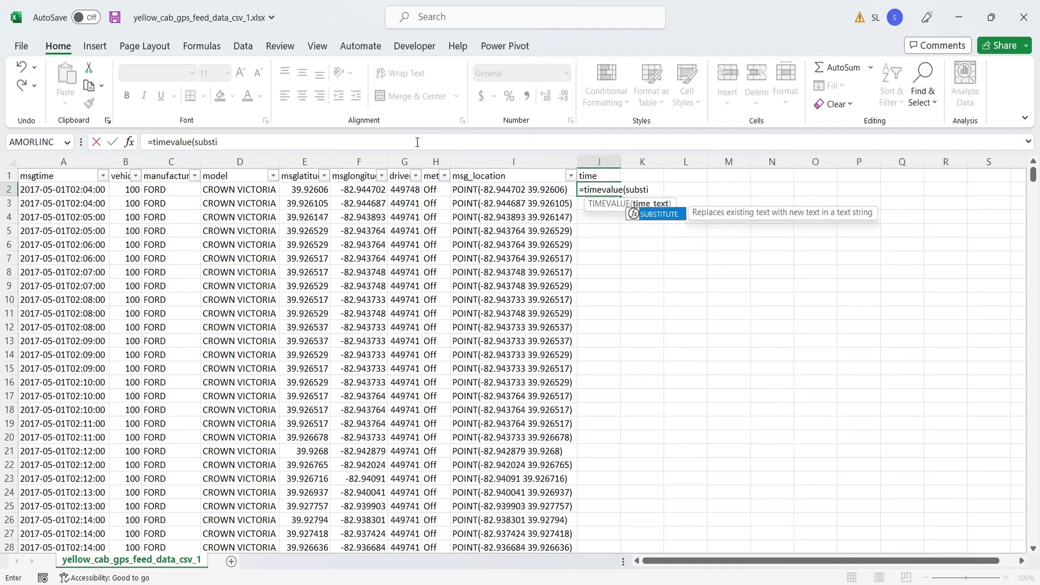
pyautogui.write('tute(')
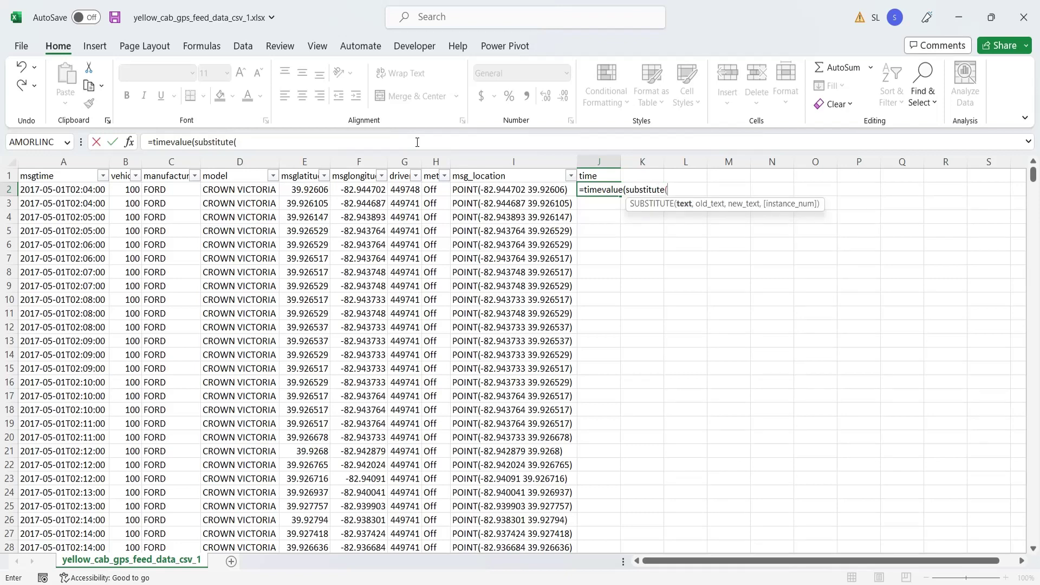
pyautogui.click(52, 191)
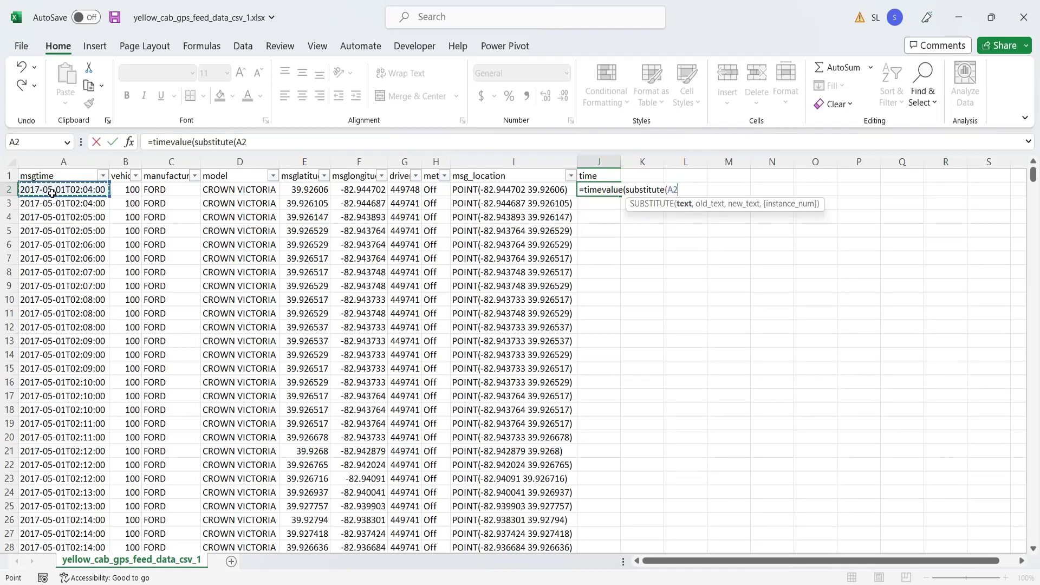
pyautogui.write(',"T"')
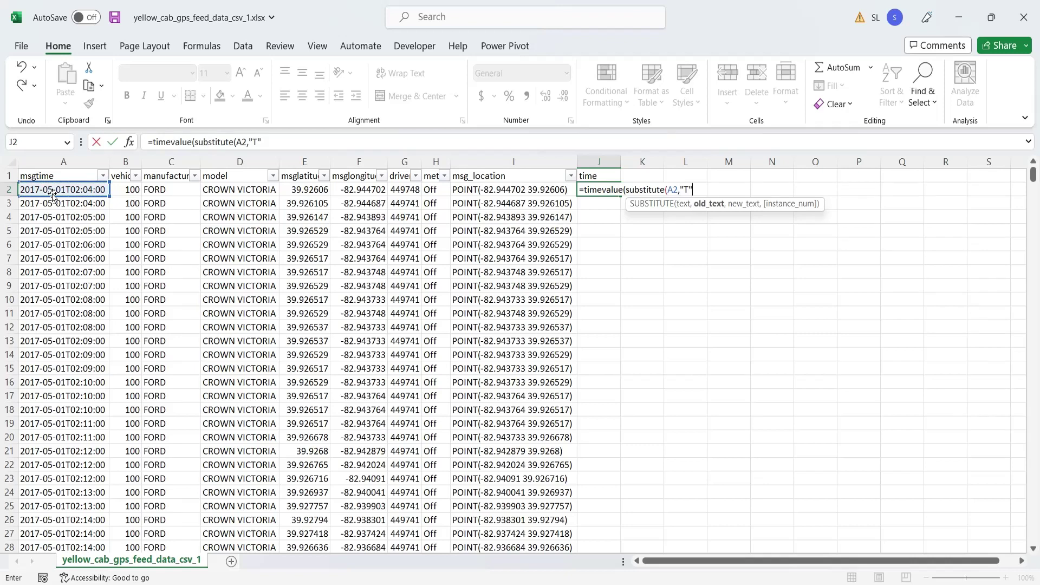
pyautogui.write(',')
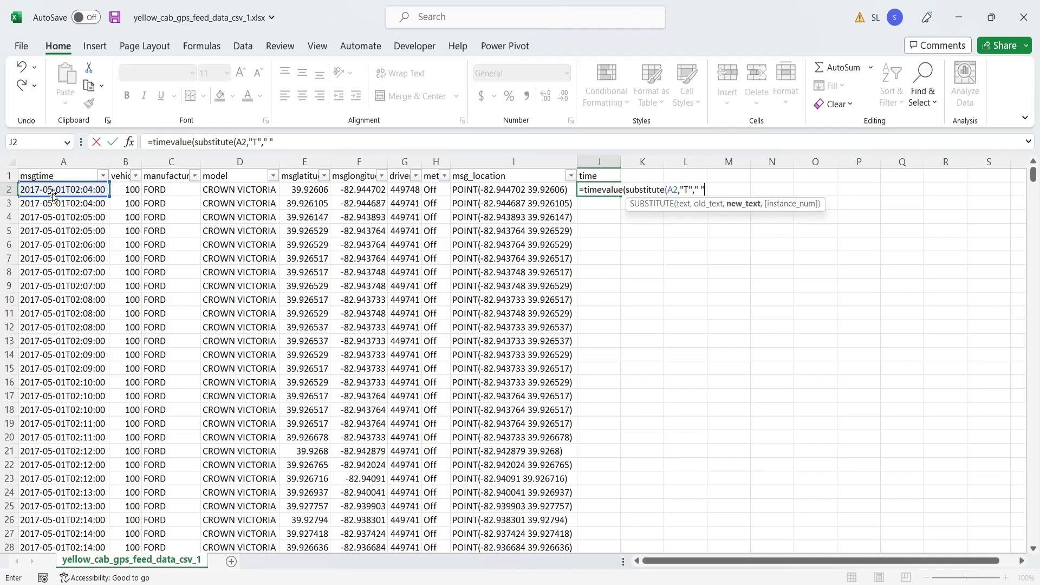
# - Complete and commit =TIMEVALUE(SUBSTITUTE(A2,"T"," ")) in J2
pyautogui.write('" "))')
pyautogui.press('Return')
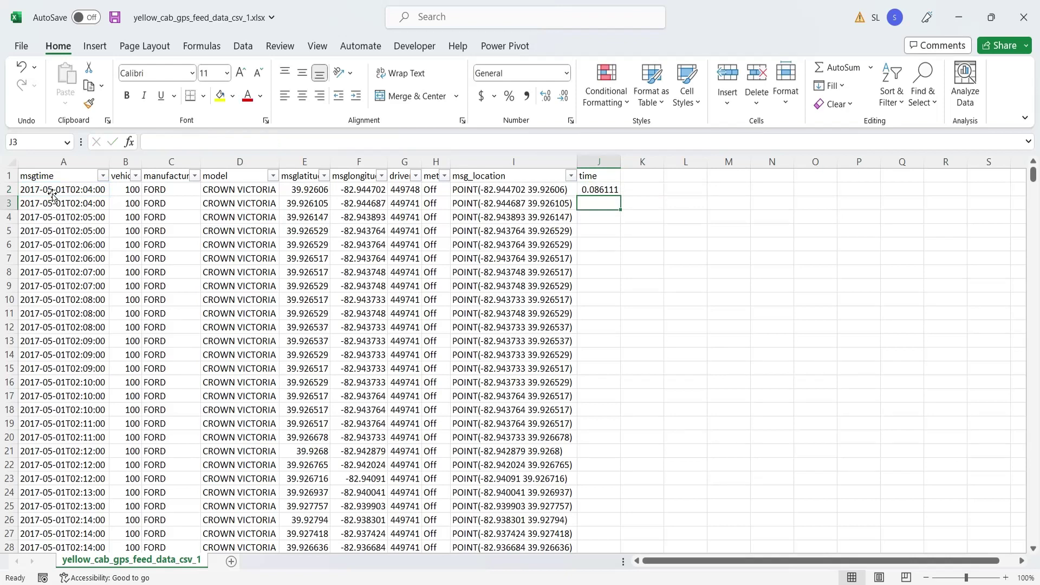
pyautogui.click(600, 186)
# - Apply the Time number format to column J
pyautogui.click(607, 163)
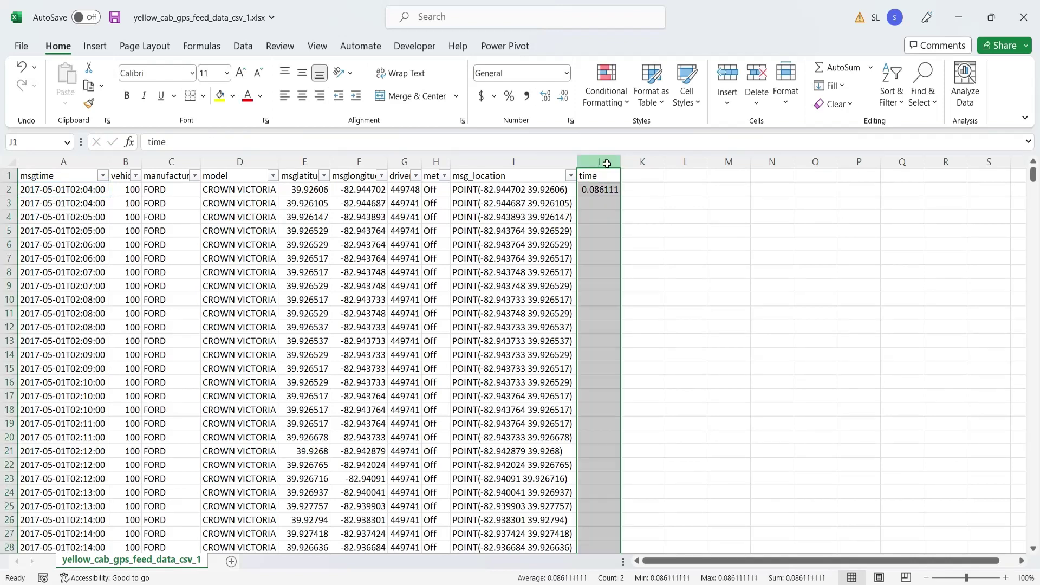
pyautogui.click(566, 74)
pyautogui.click(552, 298)
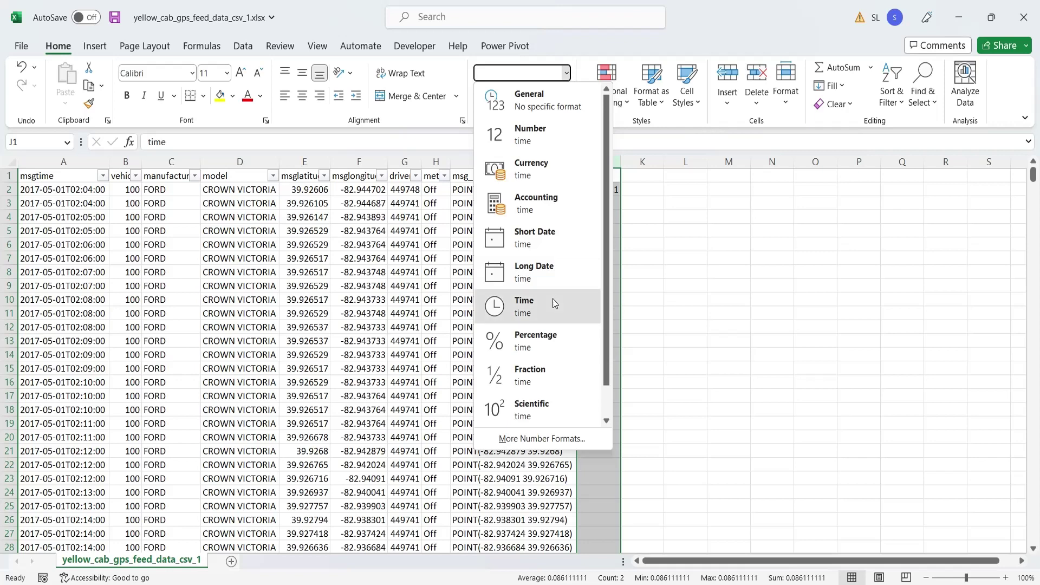
# - Fill the J2 formula down every row and save the workbook
pyautogui.click(619, 190)
pyautogui.doubleClick(627, 196)
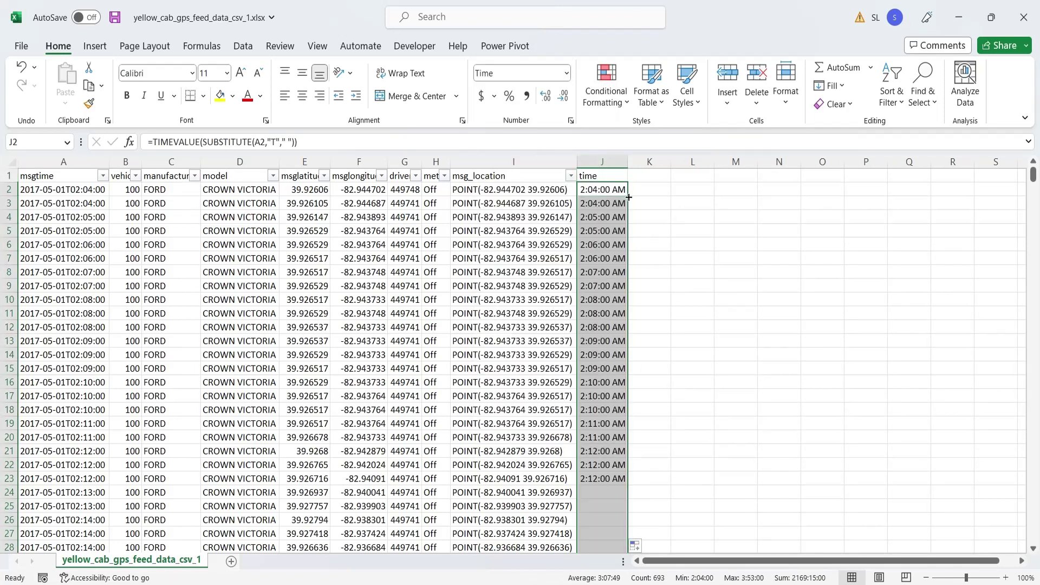
pyautogui.click(597, 190)
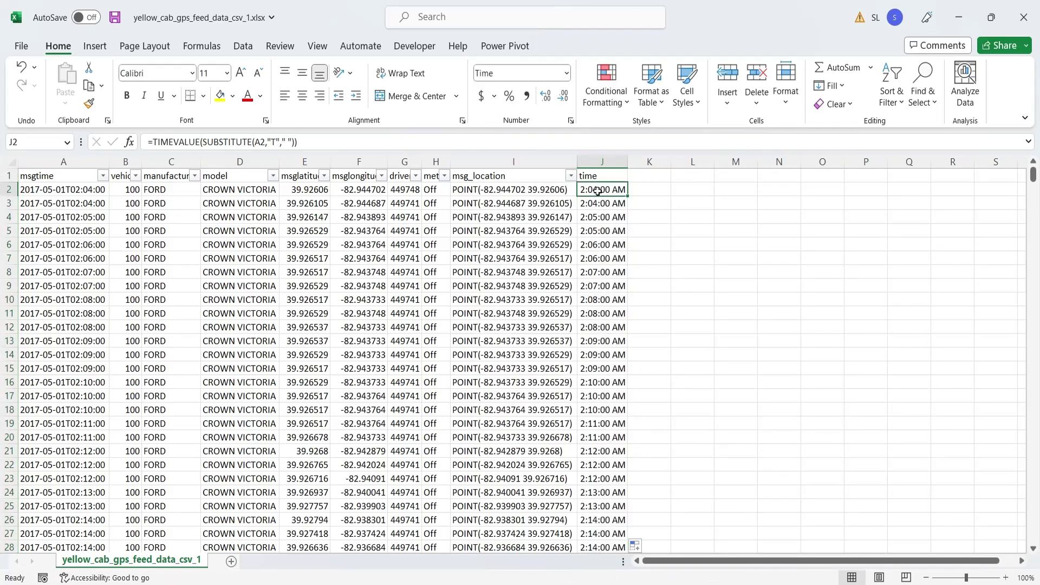
pyautogui.hotkey('ctrl', 's')
# - Select the whole GPS table from A1 and launch Insert > 3D Map > Open 3D Maps
pyautogui.click(75, 170)
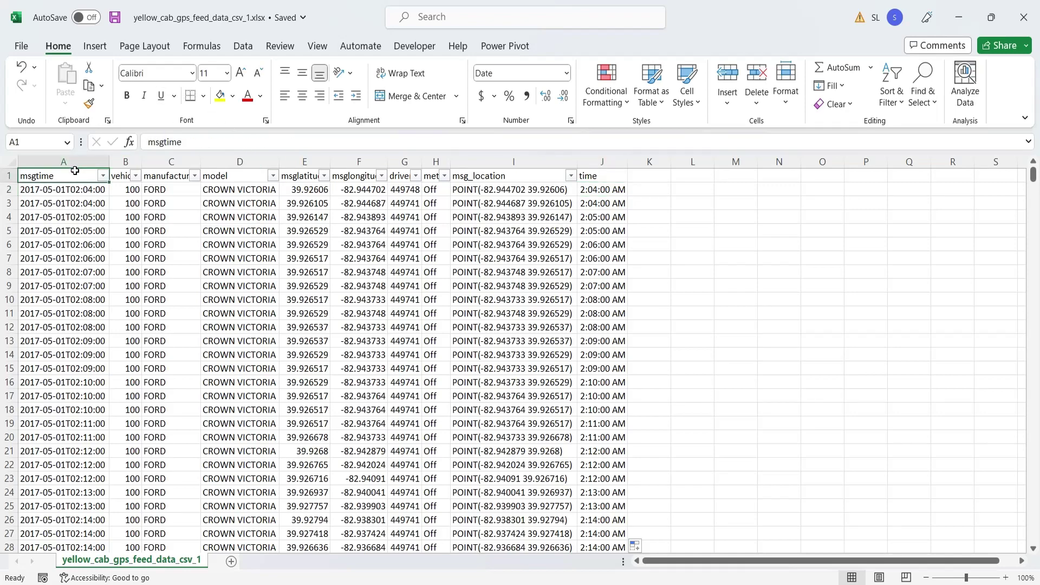
pyautogui.hotkey('ctrl', 'shift', 'Right')
pyautogui.hotkey('ctrl', 'shift', 'Down')
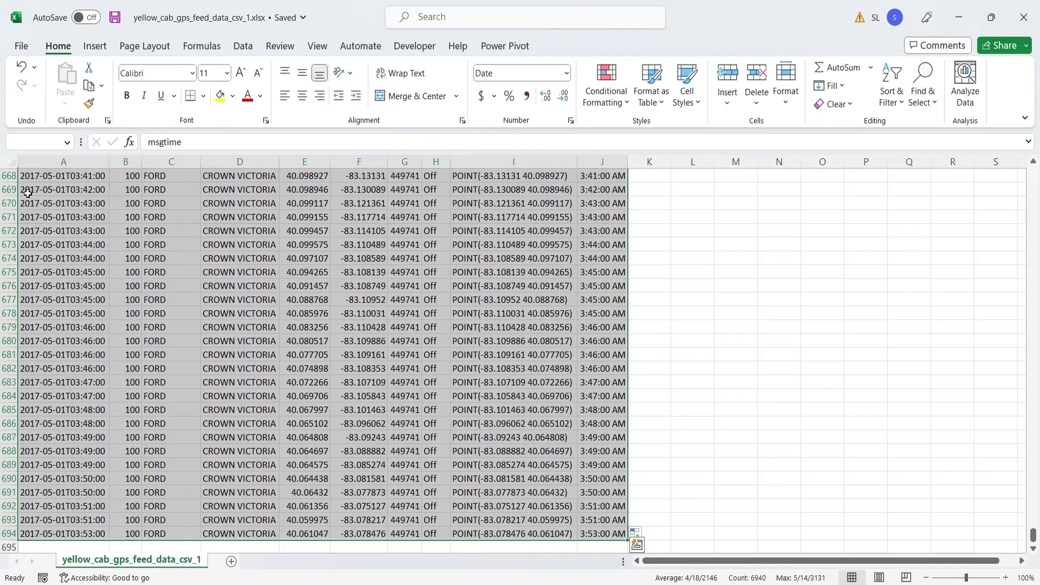
pyautogui.click(95, 46)
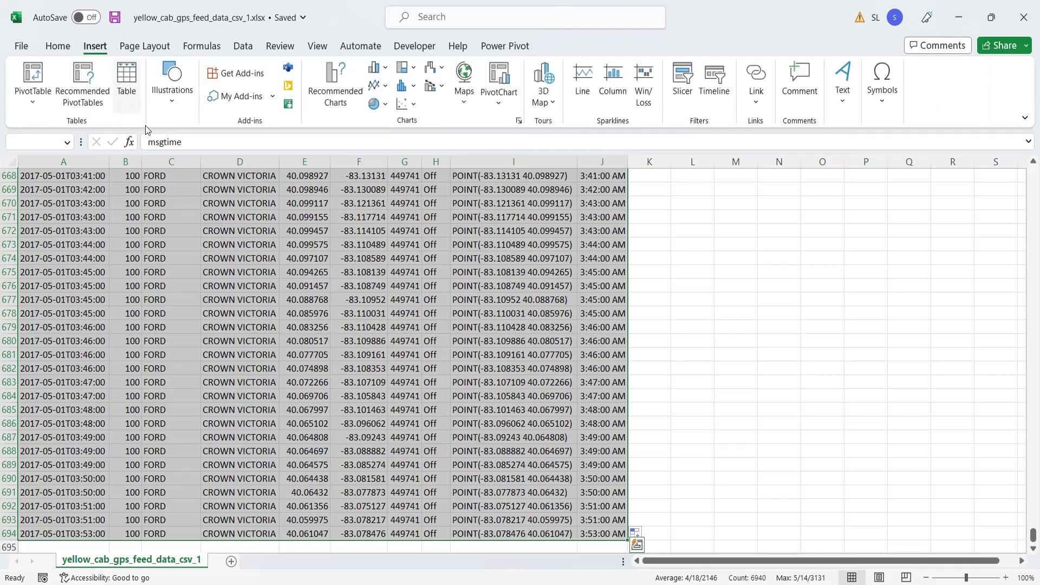
pyautogui.click(550, 105)
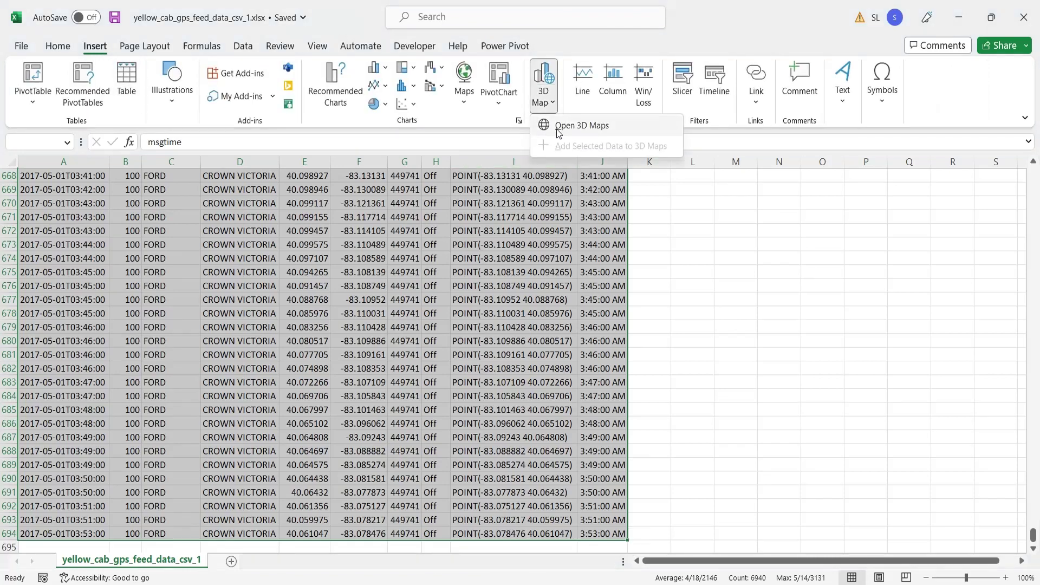
pyautogui.click(553, 126)
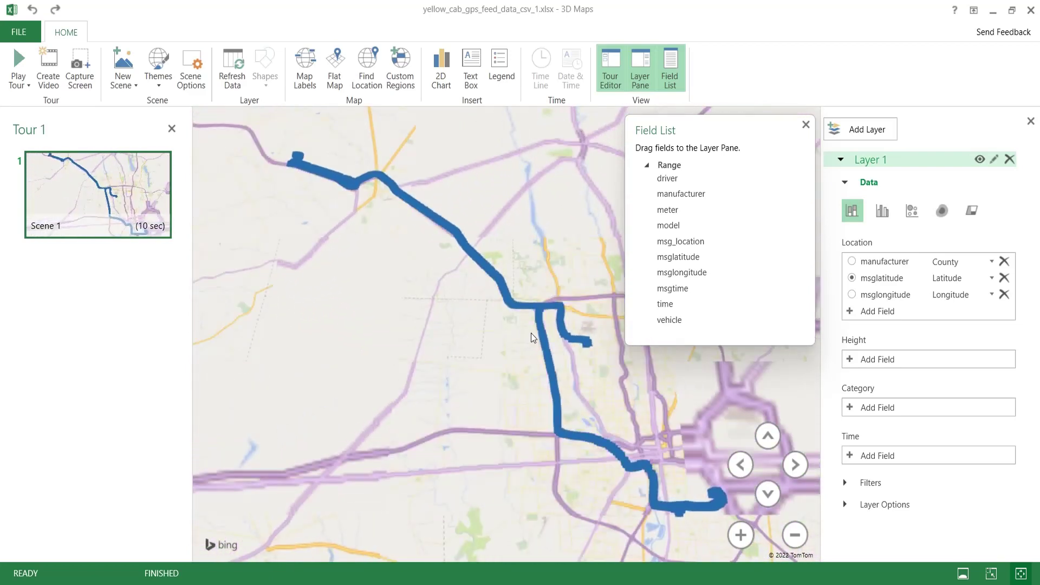
# - Switch the layer to Heat Map, remove manufacturer from Location, and set time as the Time field
pyautogui.click(944, 209)
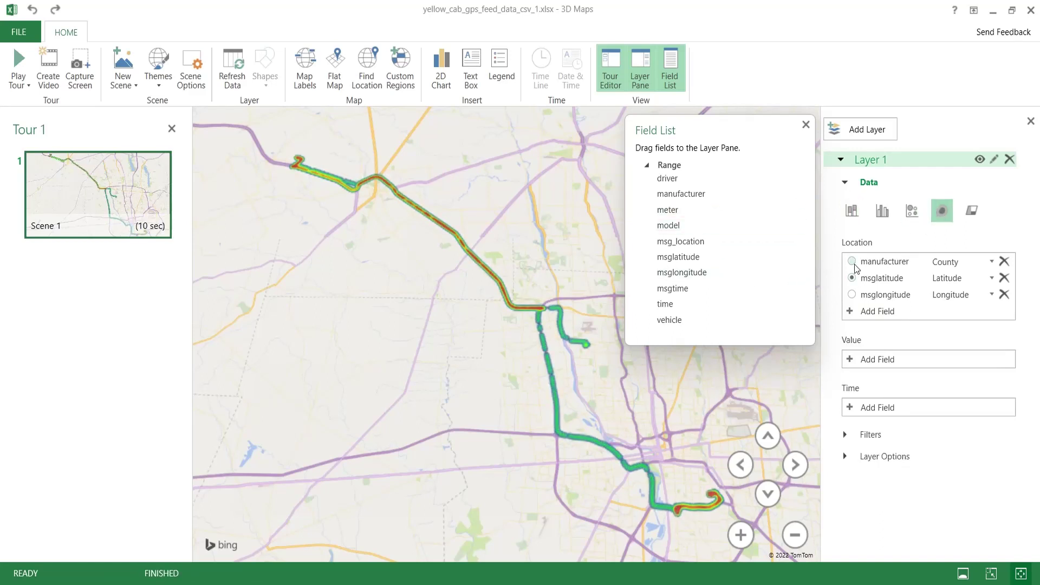
pyautogui.click(1003, 261)
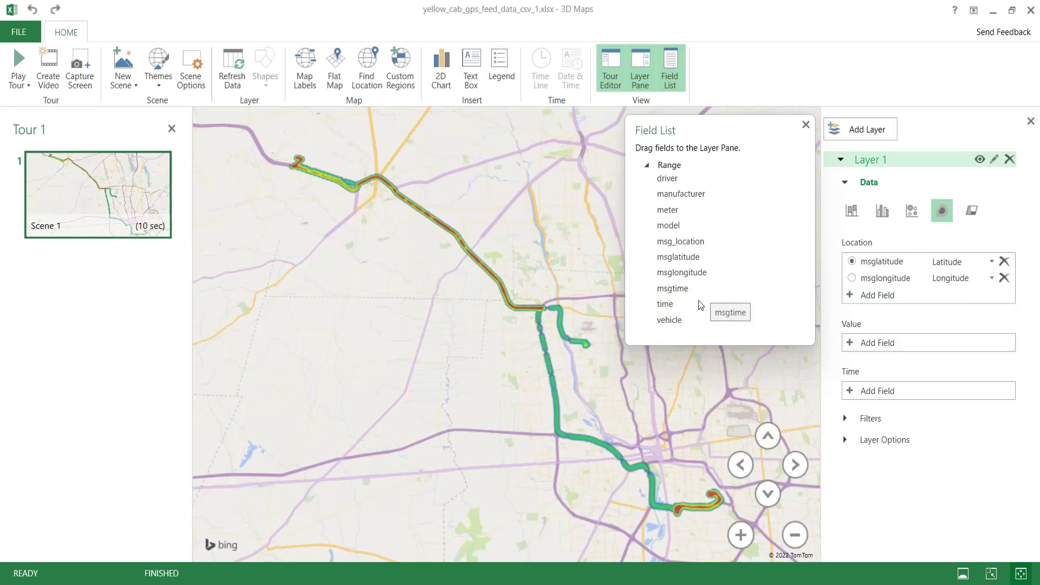
pyautogui.moveTo(698, 305); pyautogui.dragTo(888, 394)
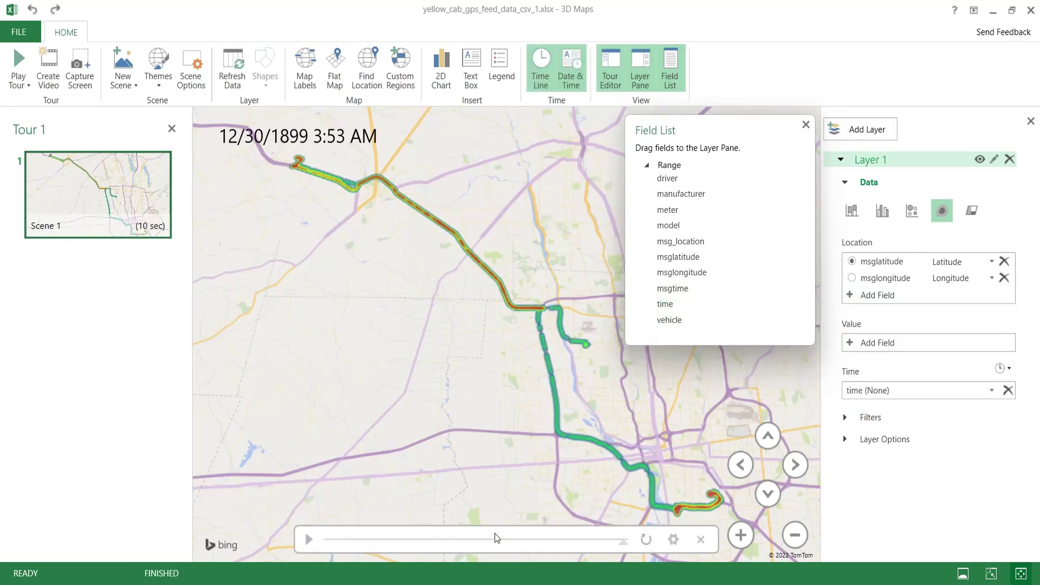
# - Slow the scene speed to a 40.99-second duration, then close Scene Options and the Field List
pyautogui.click(673, 539)
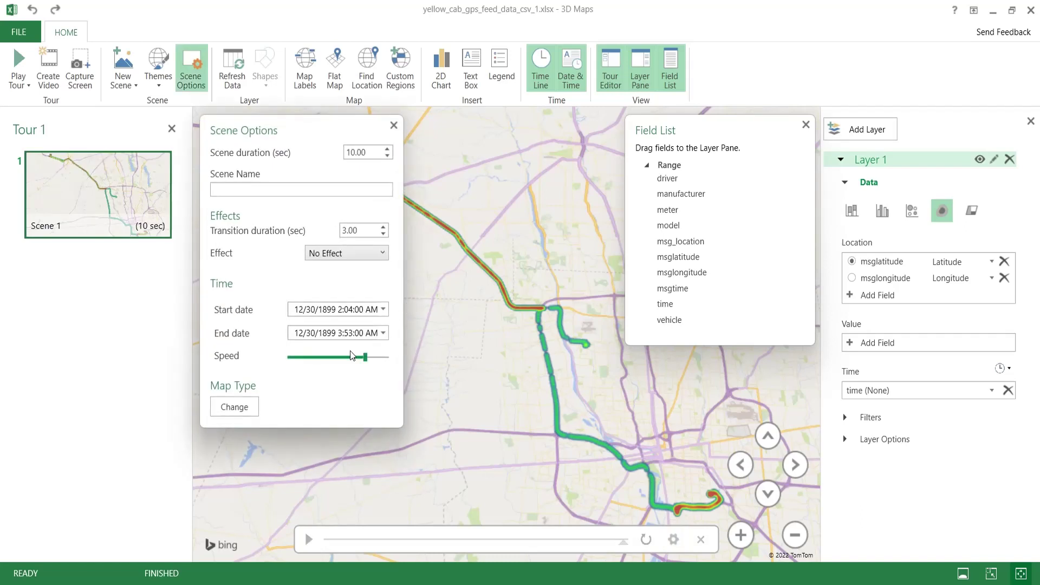
pyautogui.moveTo(364, 357); pyautogui.dragTo(350, 359)
pyautogui.click(394, 125)
pyautogui.click(807, 125)
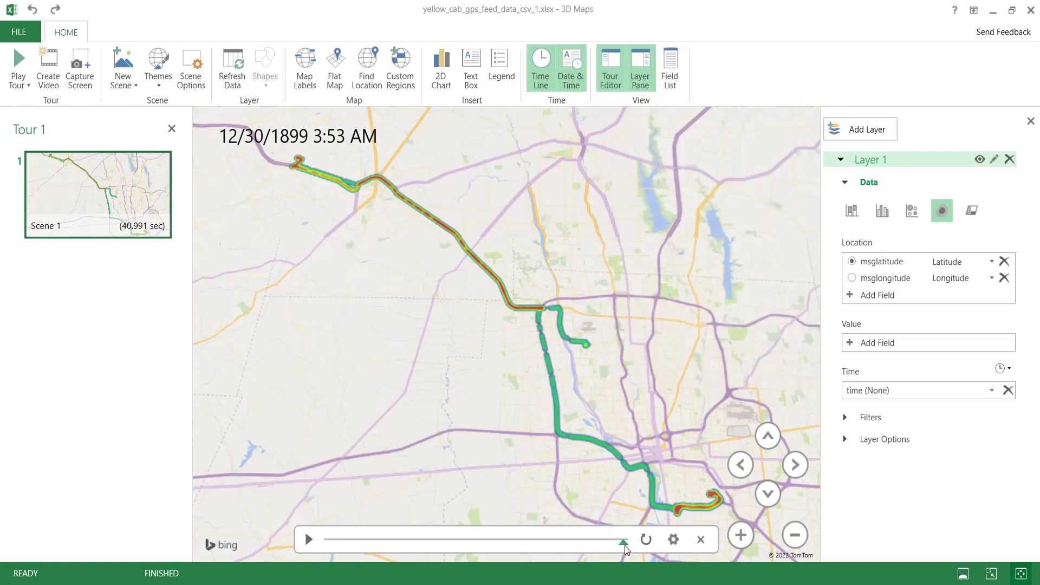
# - Rewind the timeline to the beginning and play the heat-map animation
pyautogui.moveTo(625, 545); pyautogui.dragTo(325, 542)
pyautogui.click(309, 539)
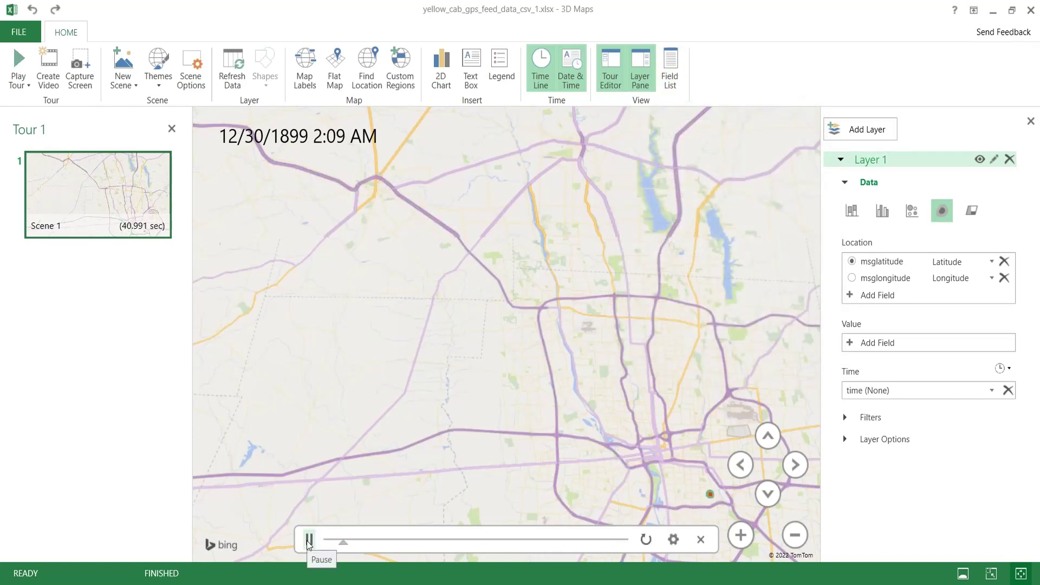